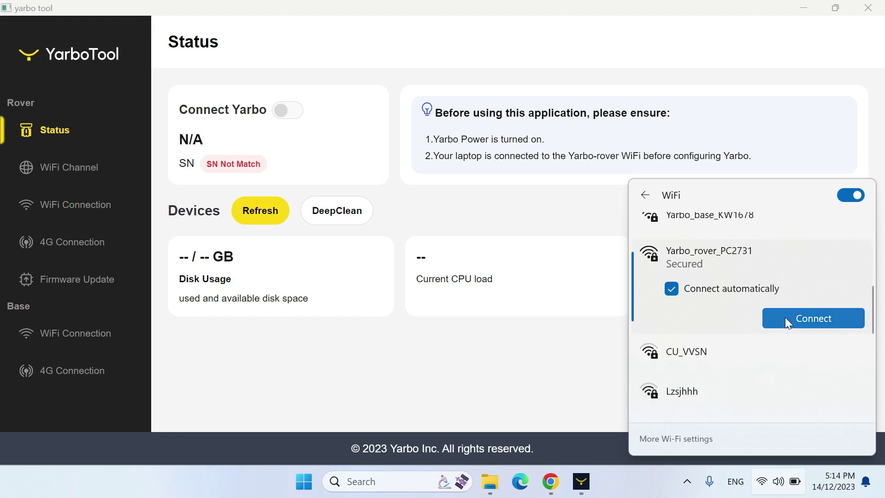
Join the laptop to Yarbo_rover_PC2731 with its network security key, then close the WiFi list.
{"action": "left_click", "coordinate": [791, 317]}
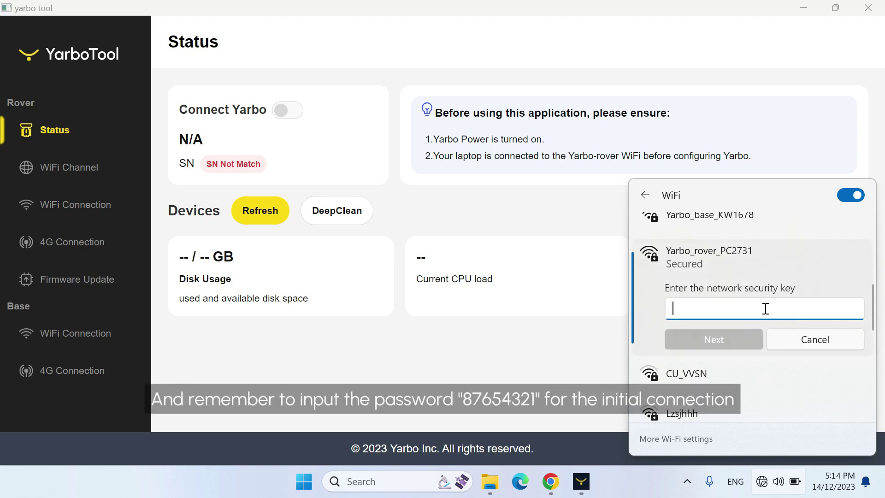
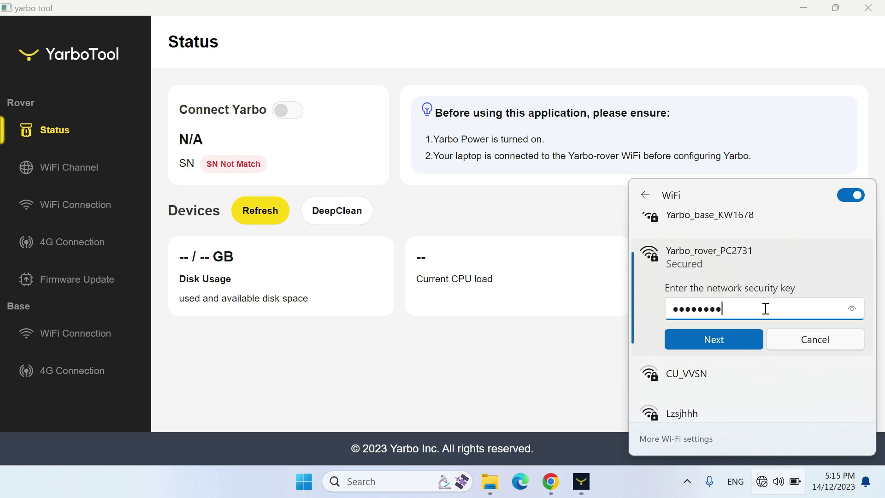
{"action": "left_click", "coordinate": [745, 344]}
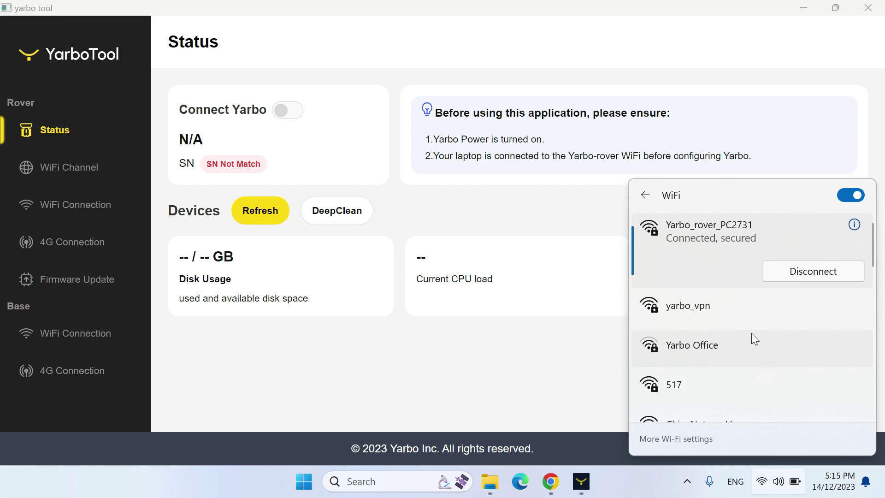
{"action": "left_click", "coordinate": [483, 214]}
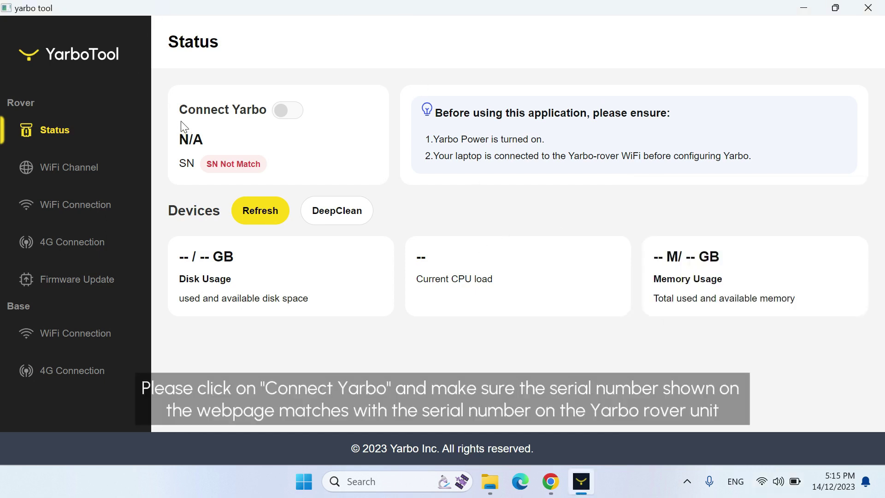
Switch on Connect Yarbo to link the rover, then refresh its disk, CPU and memory stats.
{"action": "left_click", "coordinate": [286, 114]}
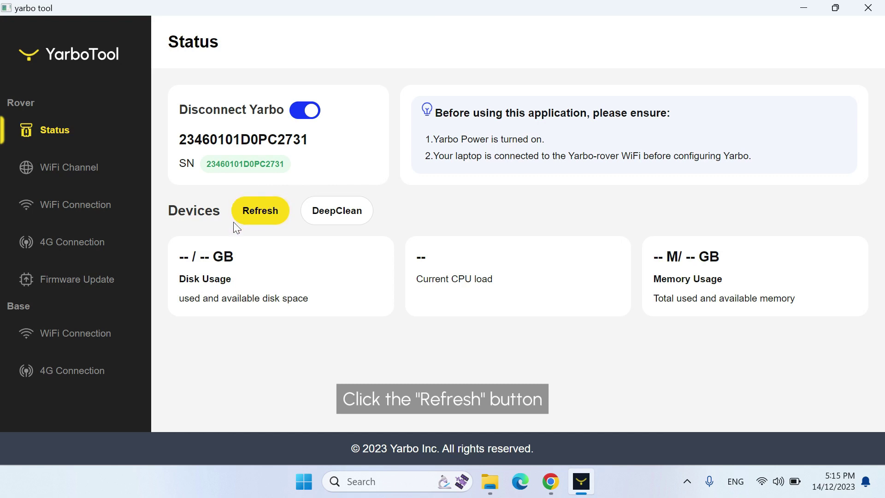
{"action": "left_click", "coordinate": [261, 217]}
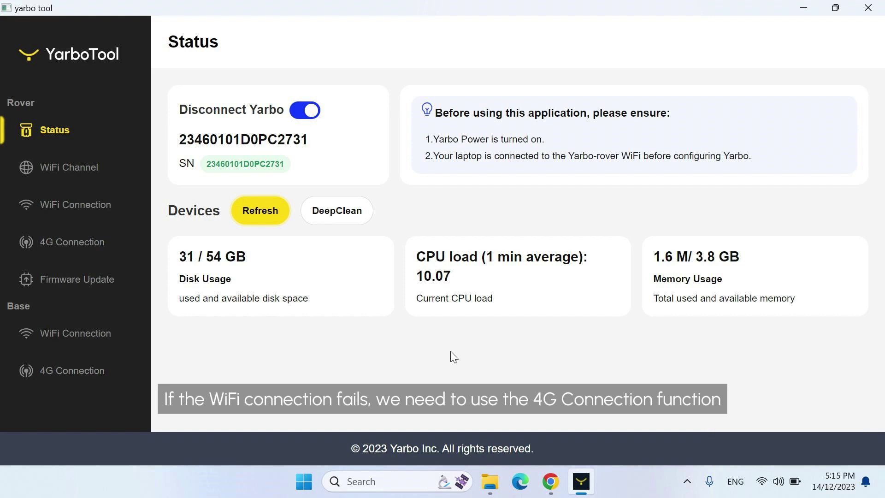
{"action": "left_click", "coordinate": [53, 203]}
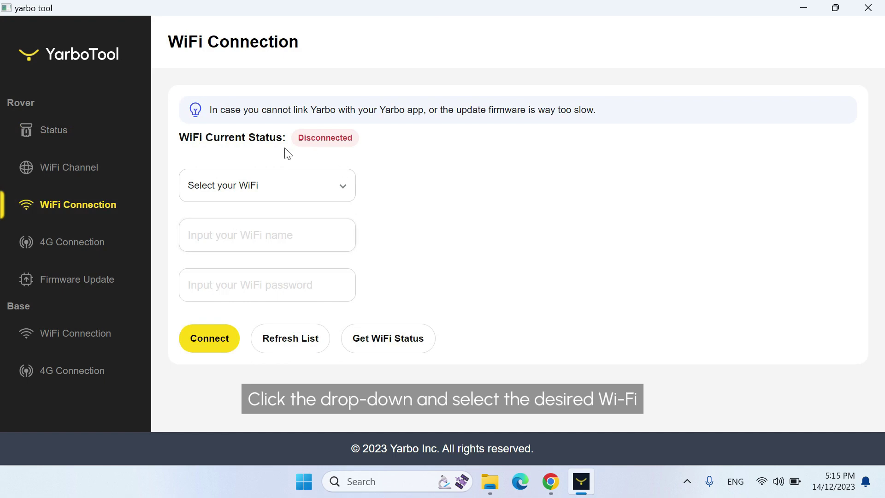
Pick the Yarbo Office network from the rover's WiFi dropdown.
{"action": "left_click", "coordinate": [328, 189]}
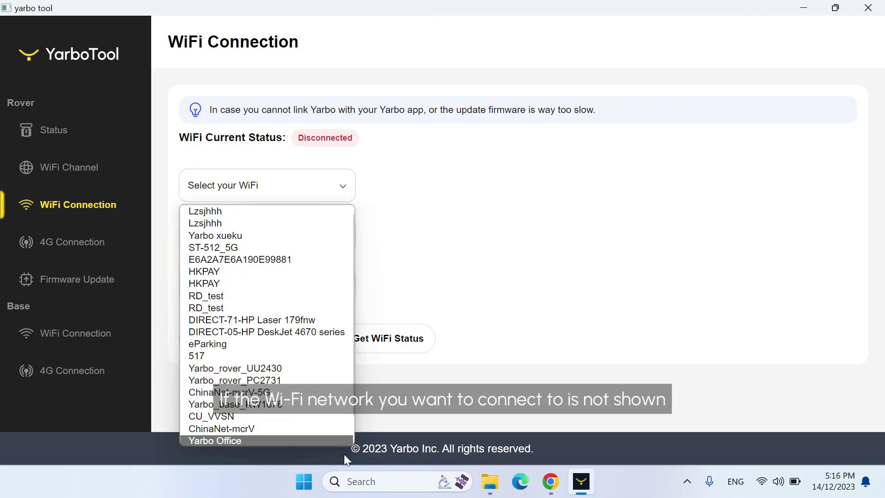
{"action": "left_click", "coordinate": [438, 225]}
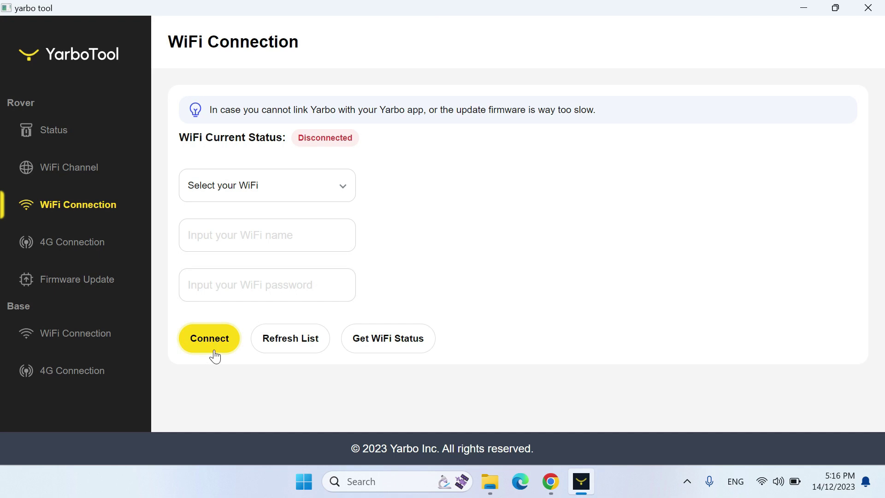
{"action": "left_click", "coordinate": [343, 191]}
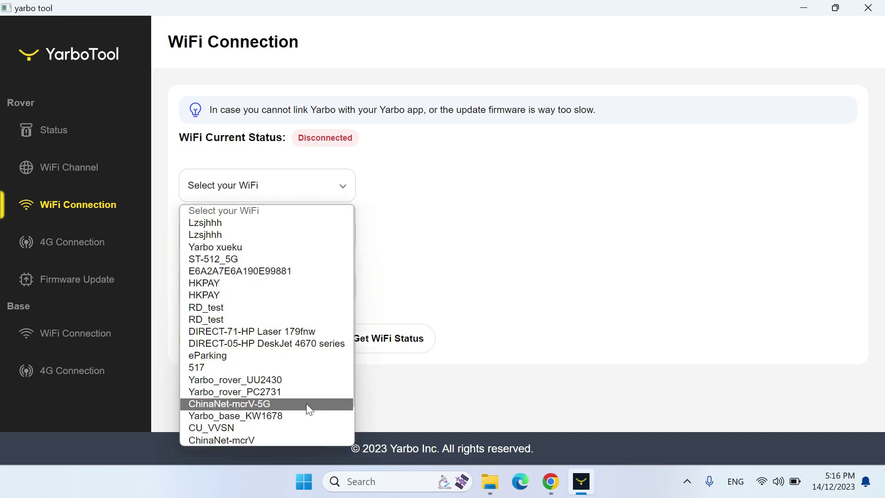
{"action": "scroll", "coordinate": [293, 414], "scroll_direction": "down", "scroll_amount": 2}
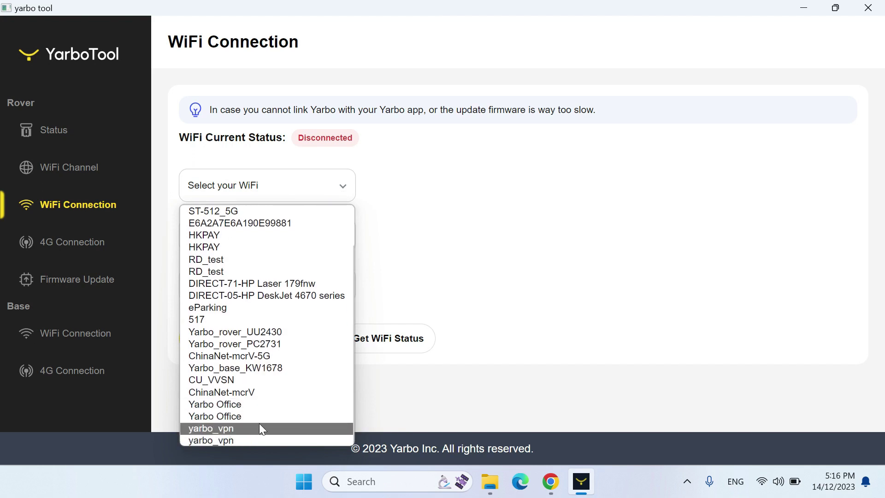
{"action": "left_click", "coordinate": [264, 405]}
Enter the Yarbo Office WiFi password, connect the rover, and confirm its status reads Connected.
{"action": "left_click", "coordinate": [321, 295]}
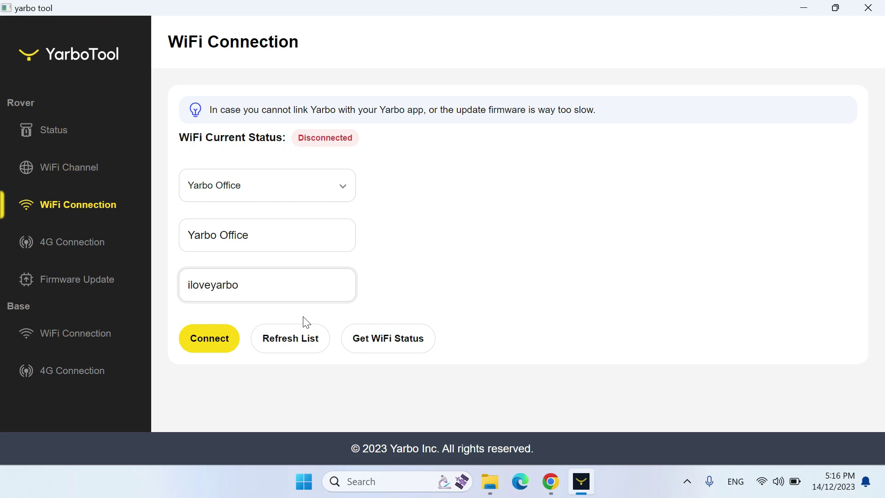
{"action": "left_click", "coordinate": [213, 345]}
{"action": "left_click", "coordinate": [214, 345]}
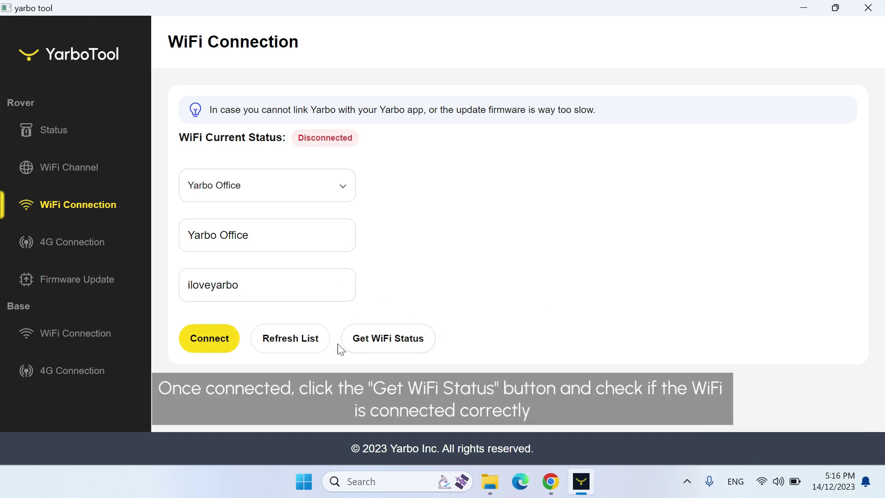
{"action": "left_click", "coordinate": [385, 350]}
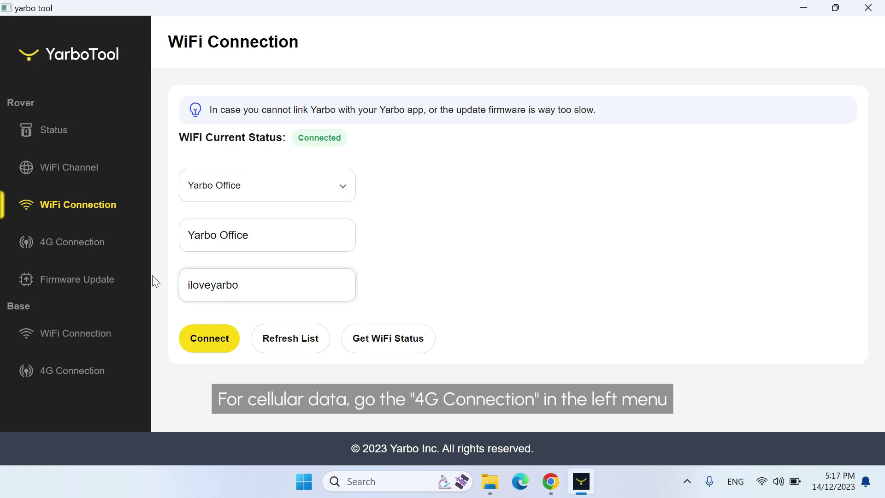
{"action": "left_click", "coordinate": [95, 254]}
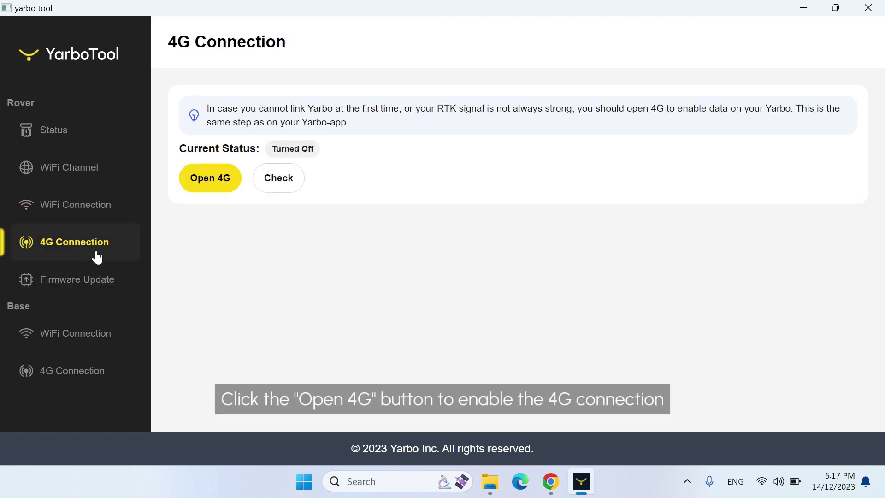
Enable the rover's 4G data and check that its status reads Turned On.
{"action": "left_click", "coordinate": [203, 185]}
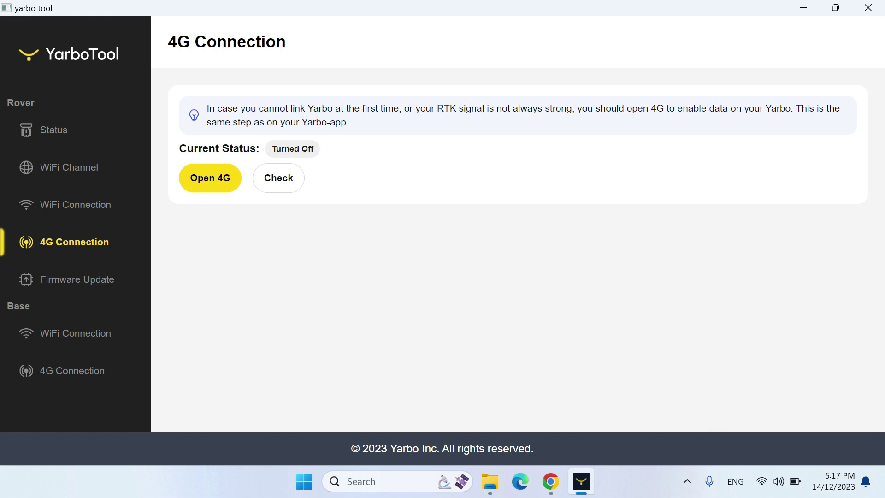
{"action": "left_click", "coordinate": [282, 189]}
Switch the rover's WiFi channel and verify the current channel now reads 4.
{"action": "left_click", "coordinate": [93, 172]}
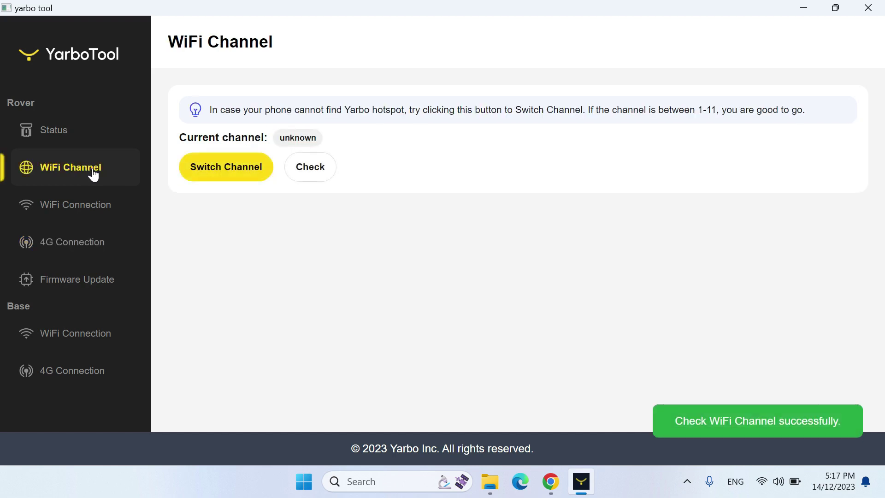
{"action": "left_click", "coordinate": [225, 179]}
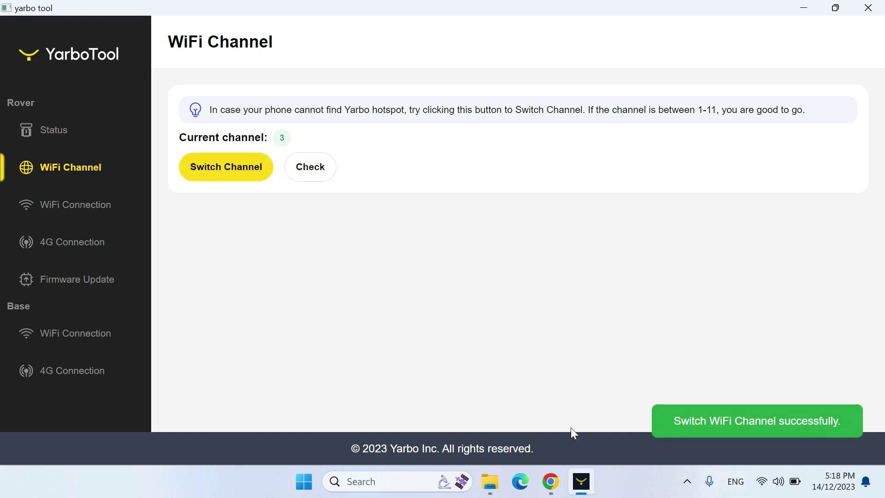
{"action": "left_click", "coordinate": [308, 177]}
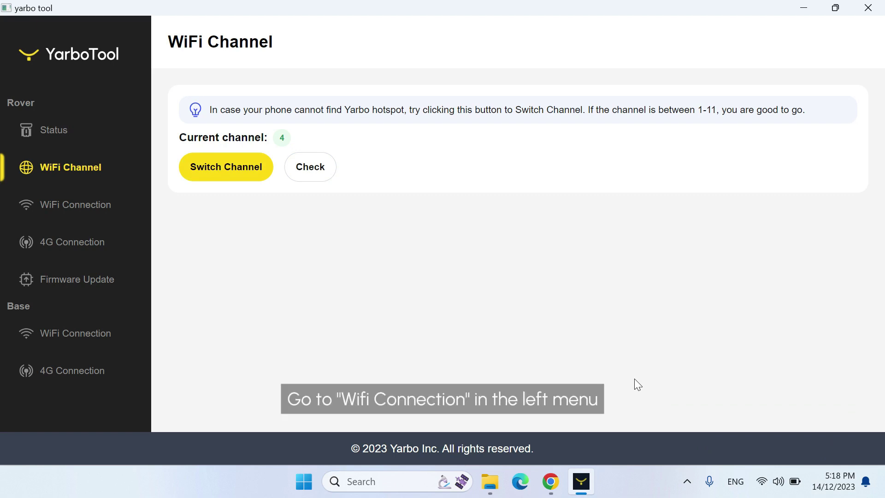
{"action": "left_click", "coordinate": [54, 204]}
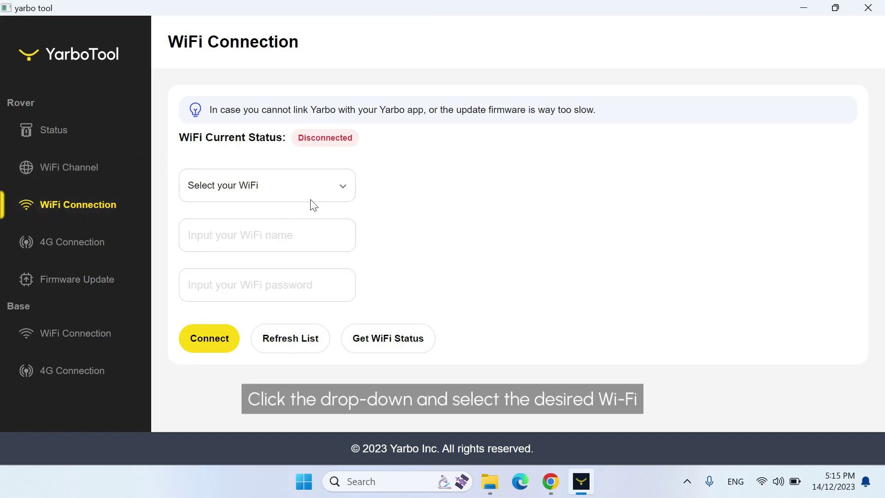
Reconnect the rover to the Yarbo Office WiFi and recheck its WiFi status.
{"action": "left_click", "coordinate": [329, 187]}
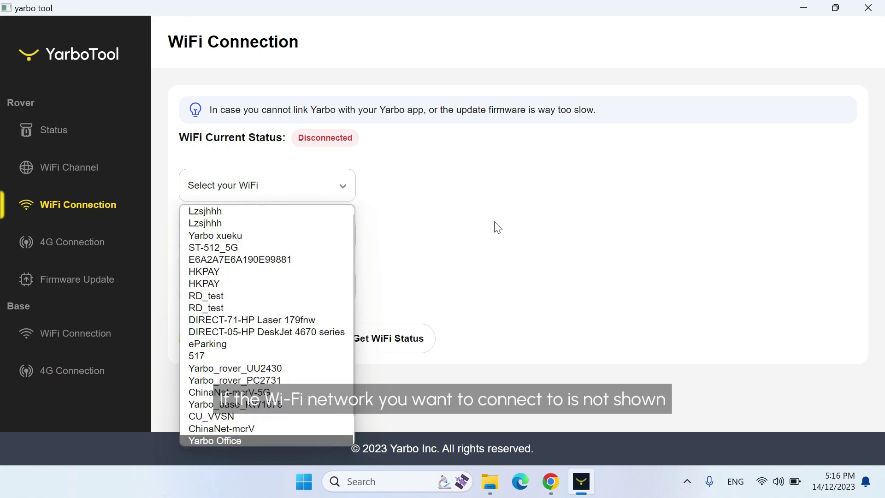
{"action": "left_click", "coordinate": [437, 224]}
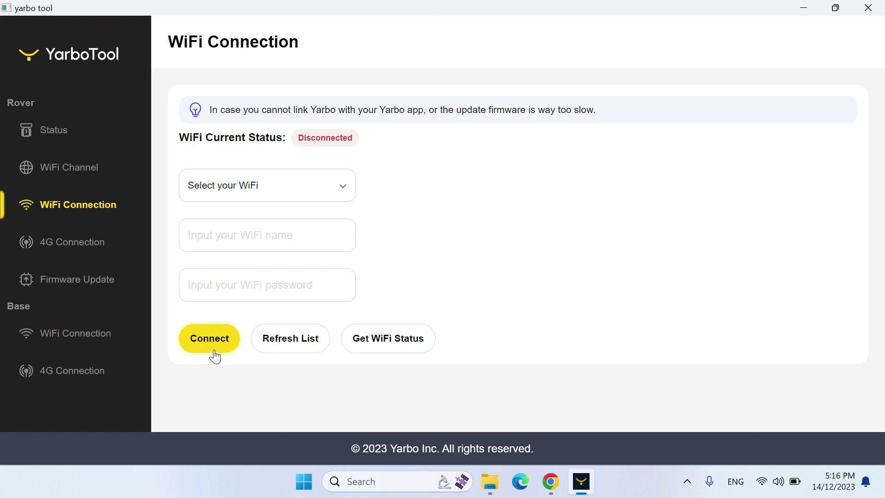
{"action": "left_click", "coordinate": [215, 356]}
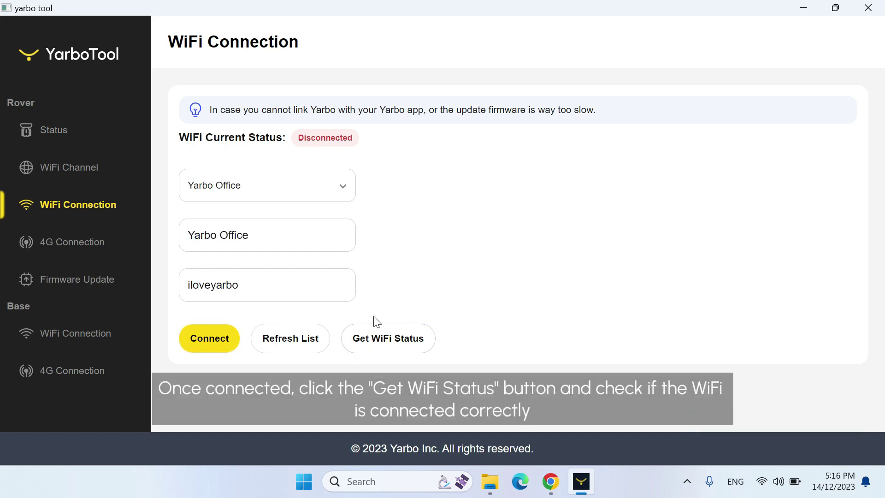
{"action": "left_click", "coordinate": [386, 351]}
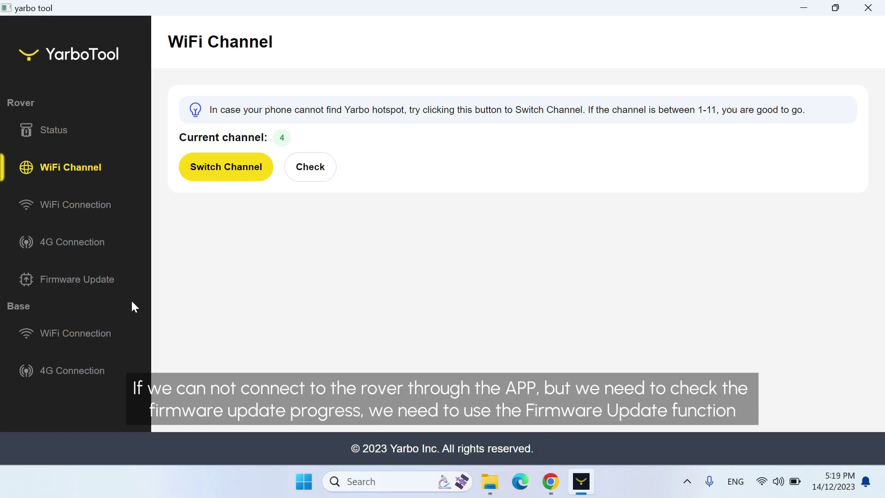
Fetch the rover's firmware download progress, reaching 100.00% for version 2.6.7.
{"action": "left_click", "coordinate": [77, 285]}
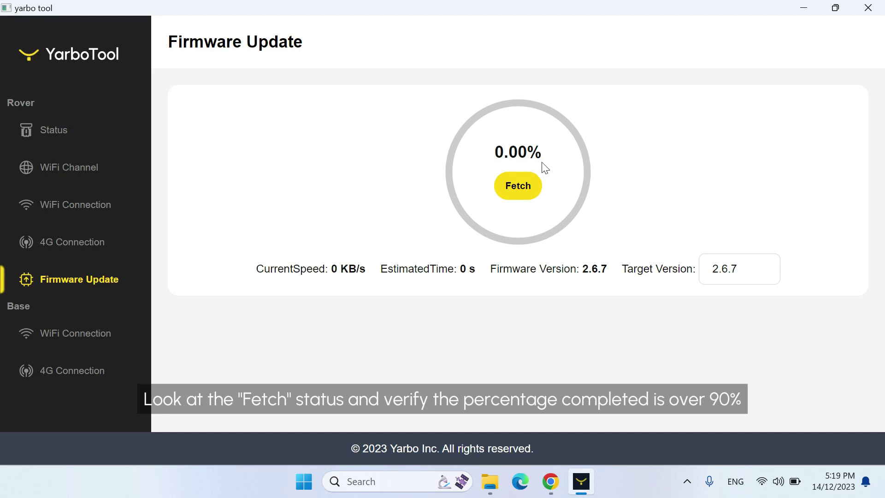
{"action": "left_click", "coordinate": [529, 199]}
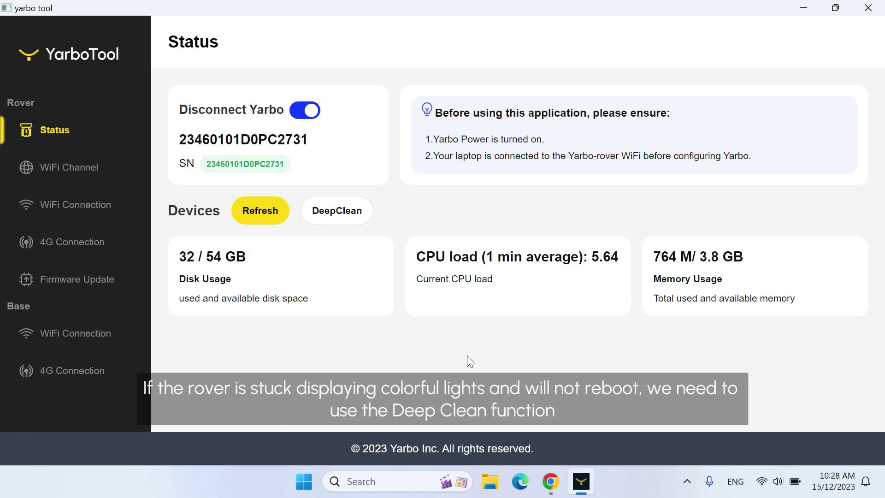
Run DeepClean on the rover, accepting the warning that it cannot be undone.
{"action": "left_click", "coordinate": [341, 222]}
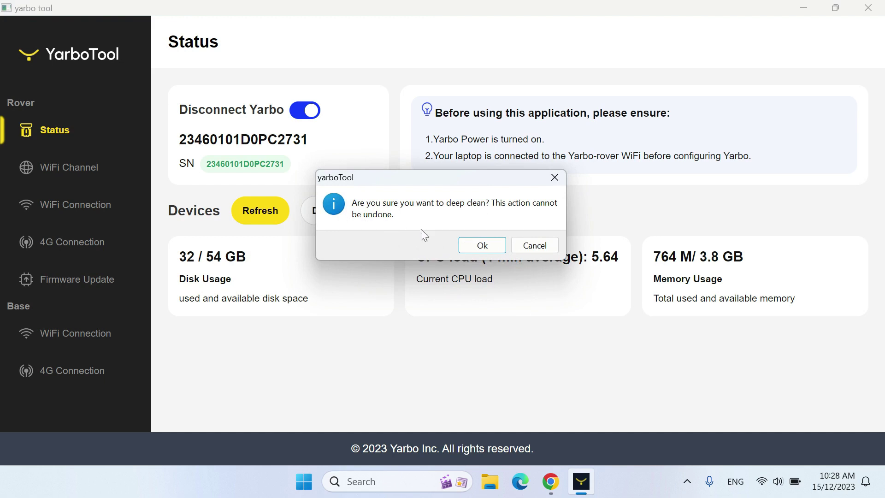
{"action": "left_click", "coordinate": [474, 250]}
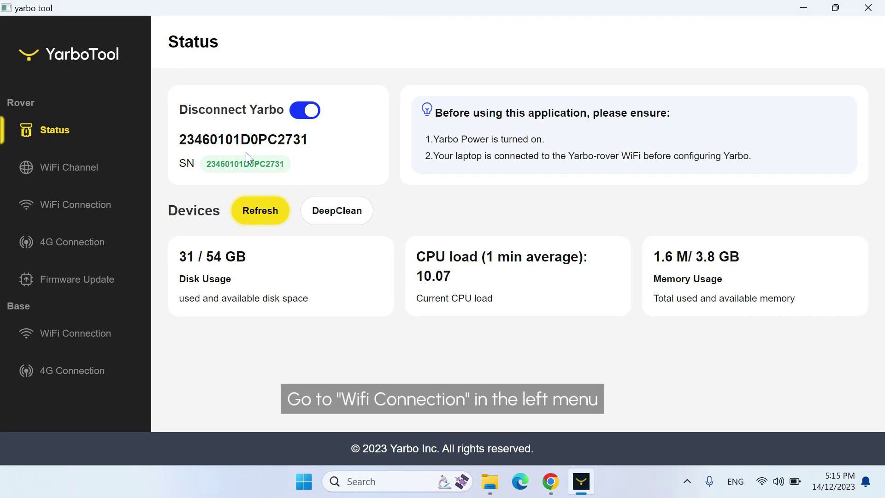
Choose Yarbo Office on the rover's WiFi Connection page and connect, getting 'Connect WiFi successfully'.
{"action": "left_click", "coordinate": [53, 203]}
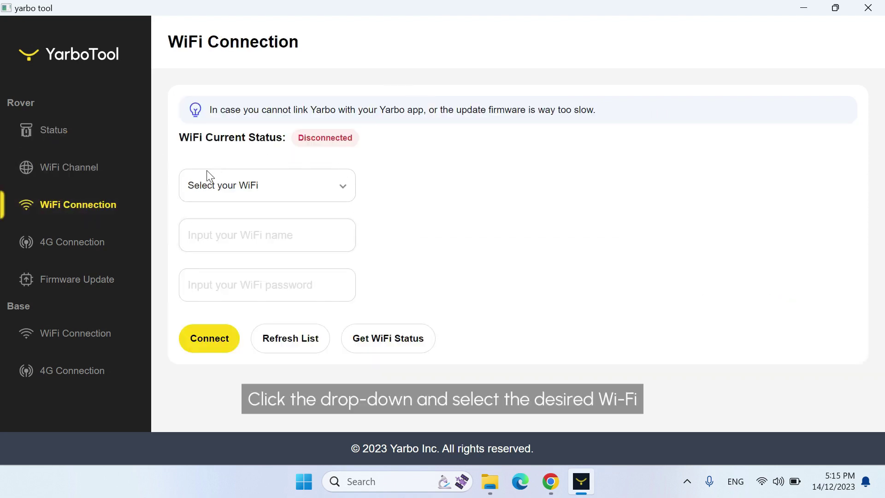
{"action": "left_click", "coordinate": [328, 191]}
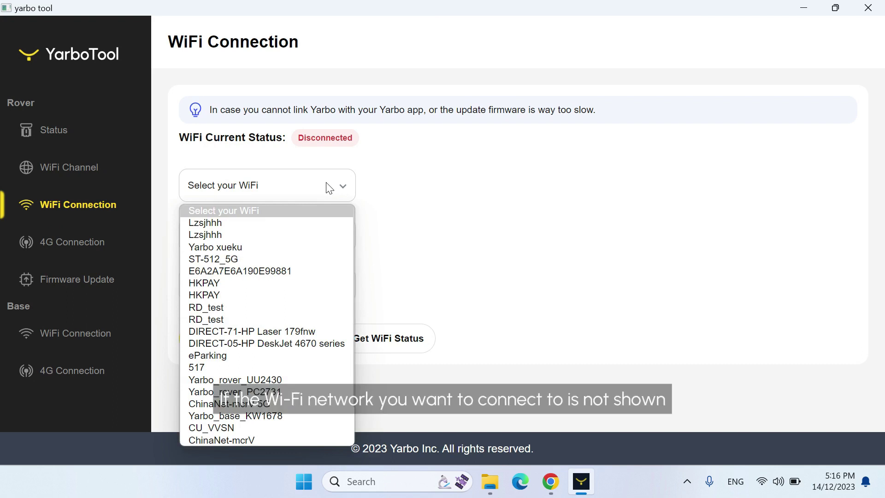
{"action": "scroll", "coordinate": [341, 438], "scroll_direction": "down", "scroll_amount": 1}
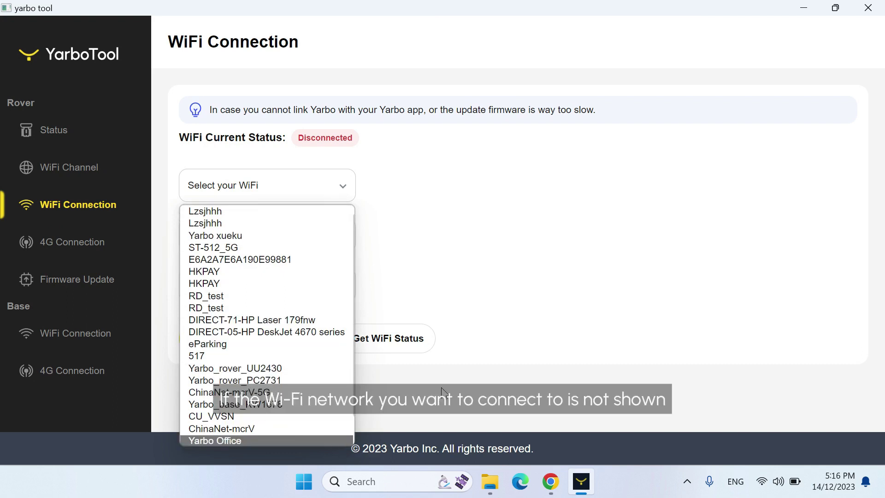
{"action": "left_click", "coordinate": [438, 225]}
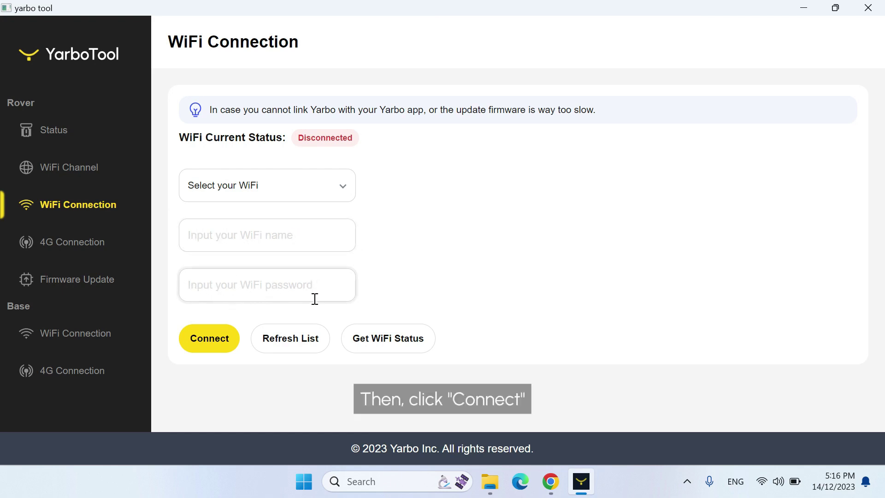
{"action": "left_click", "coordinate": [208, 344]}
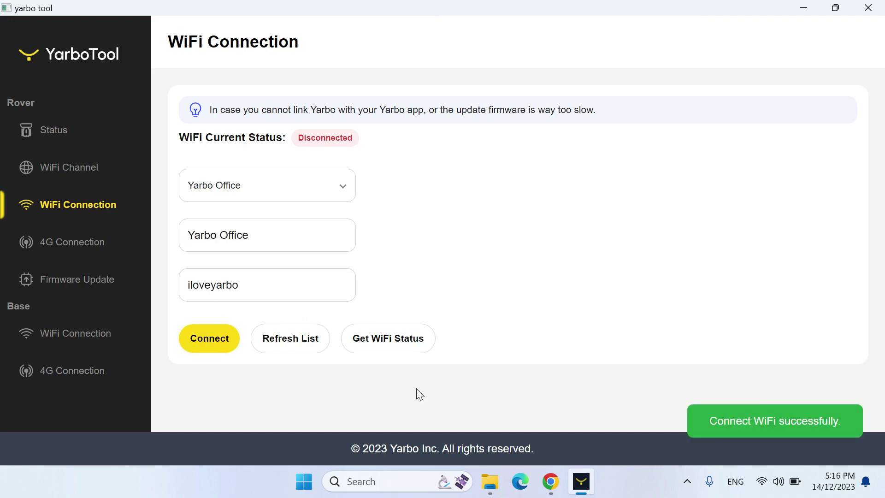